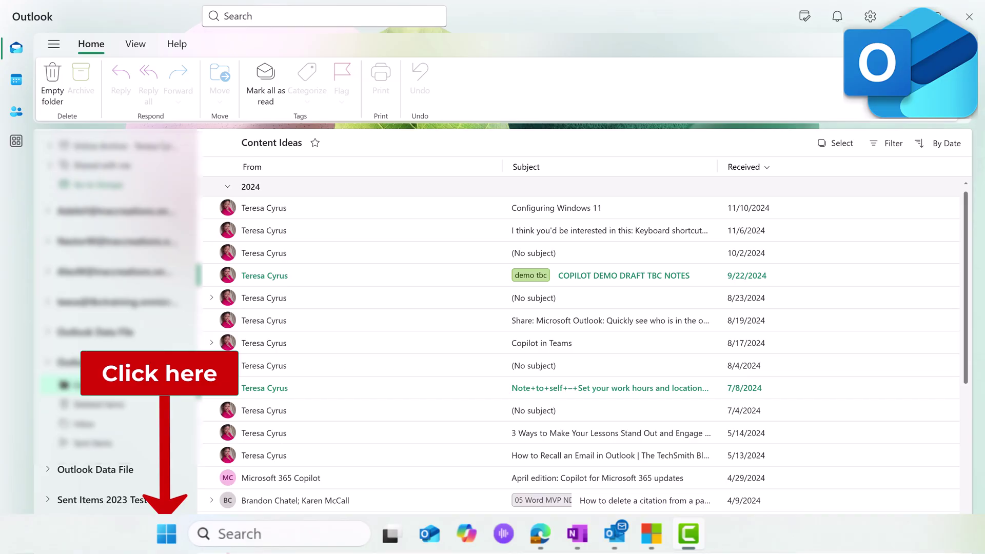
Search Windows for "classic" and open Outlook (classic).
{"action": "key", "text": "super"}
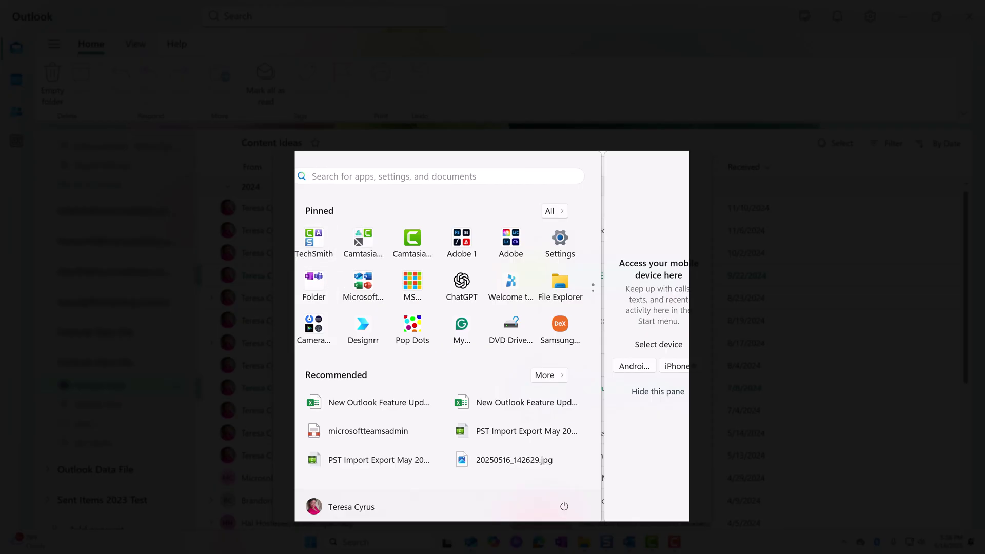
{"action": "left_click", "coordinate": [411, 176]}
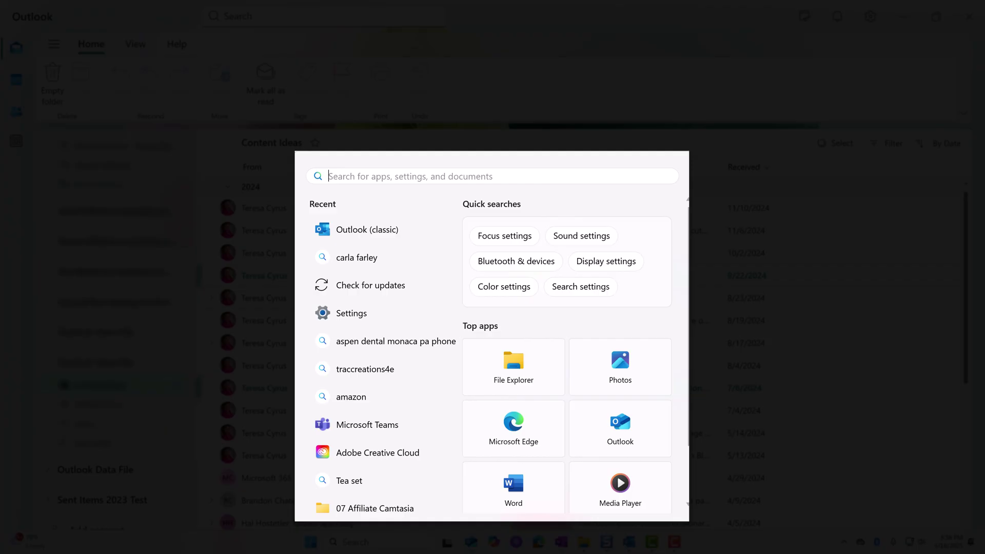
{"action": "type", "text": "class"}
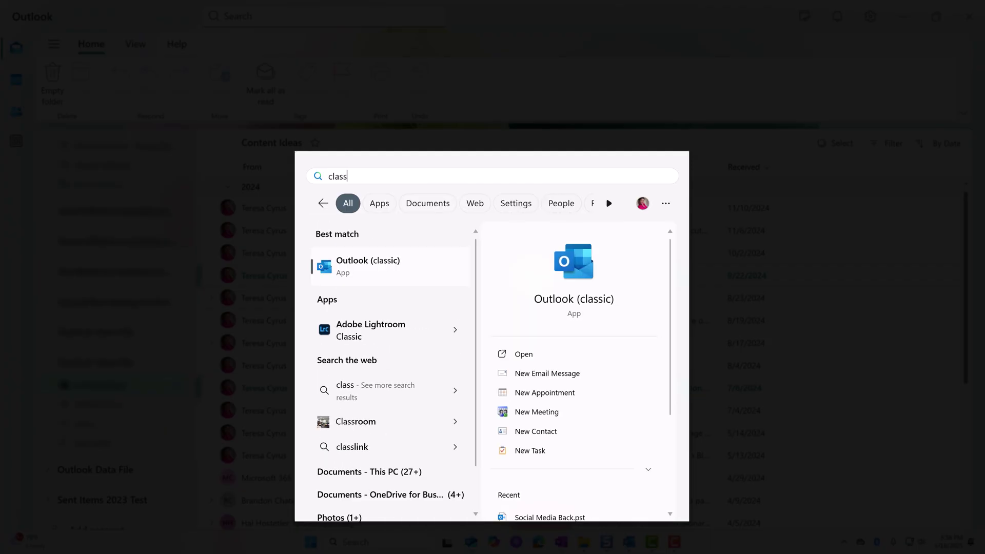
{"action": "type", "text": "ic"}
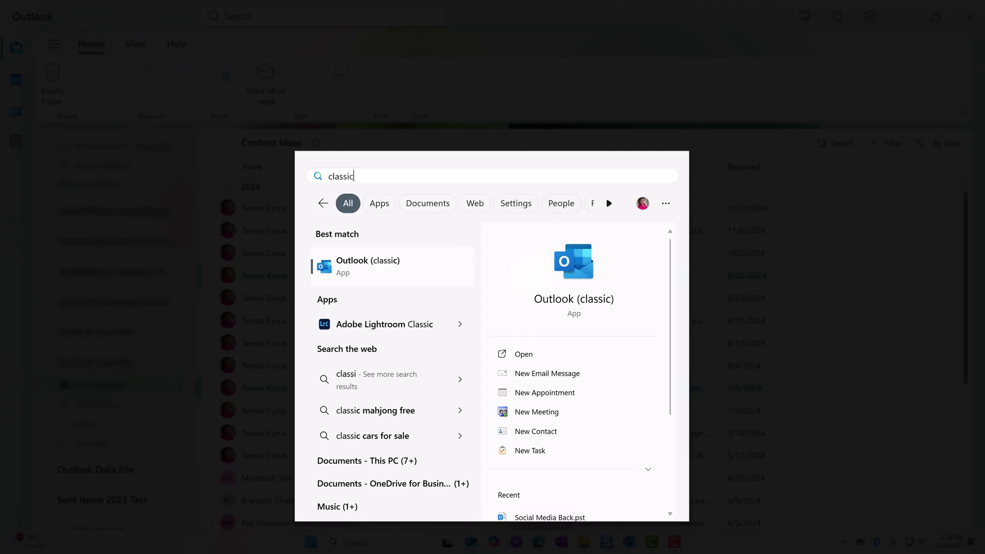
{"action": "left_click", "coordinate": [580, 300]}
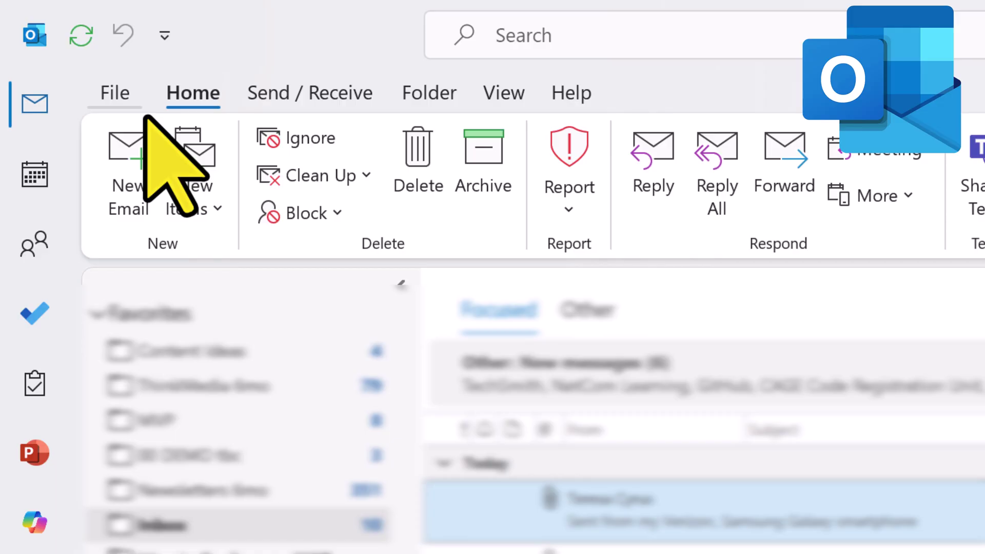
Start the Import and Export Wizard and choose to export to an Outlook Data File (.pst).
{"action": "left_click", "coordinate": [143, 114]}
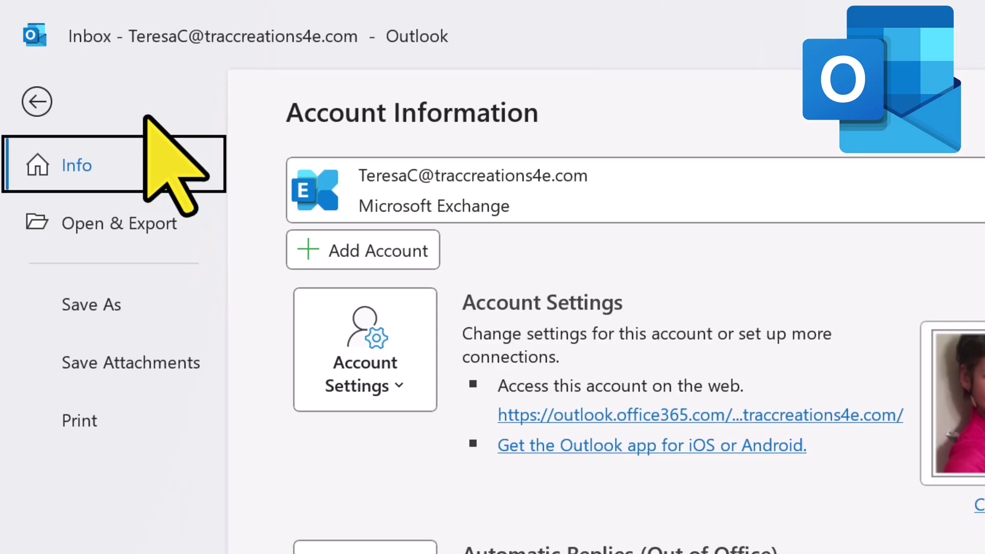
{"action": "left_click", "coordinate": [123, 236]}
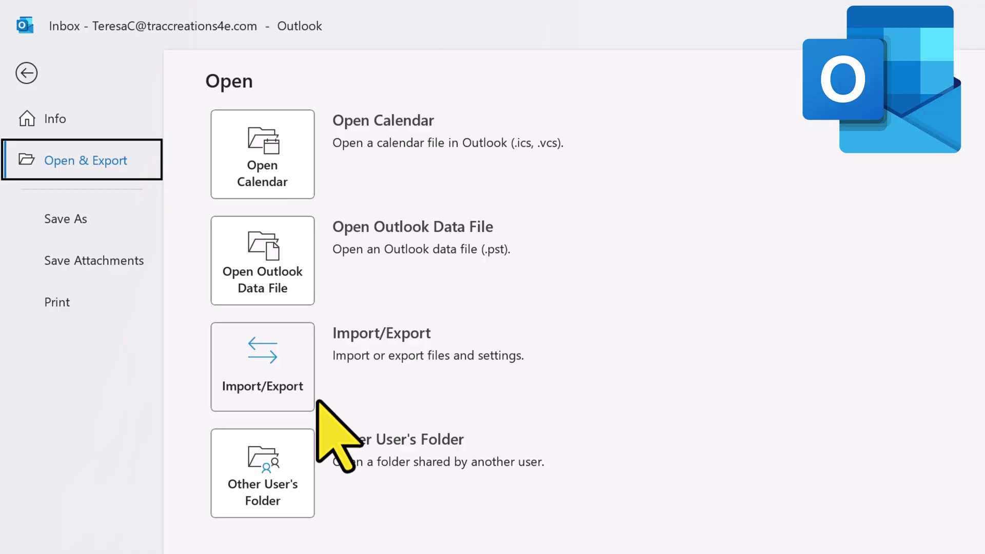
{"action": "left_click", "coordinate": [314, 403]}
{"action": "left_click", "coordinate": [469, 163]}
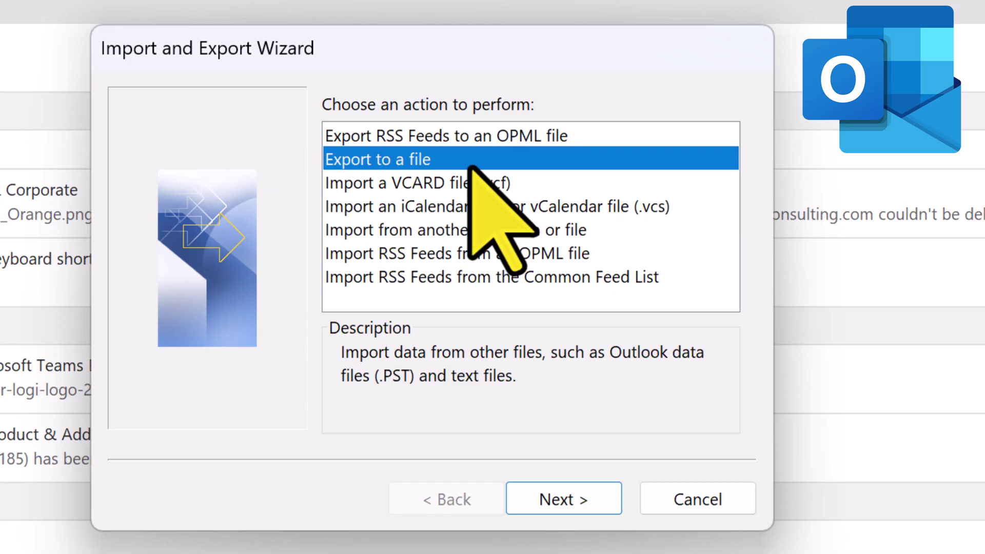
{"action": "left_click", "coordinate": [613, 505]}
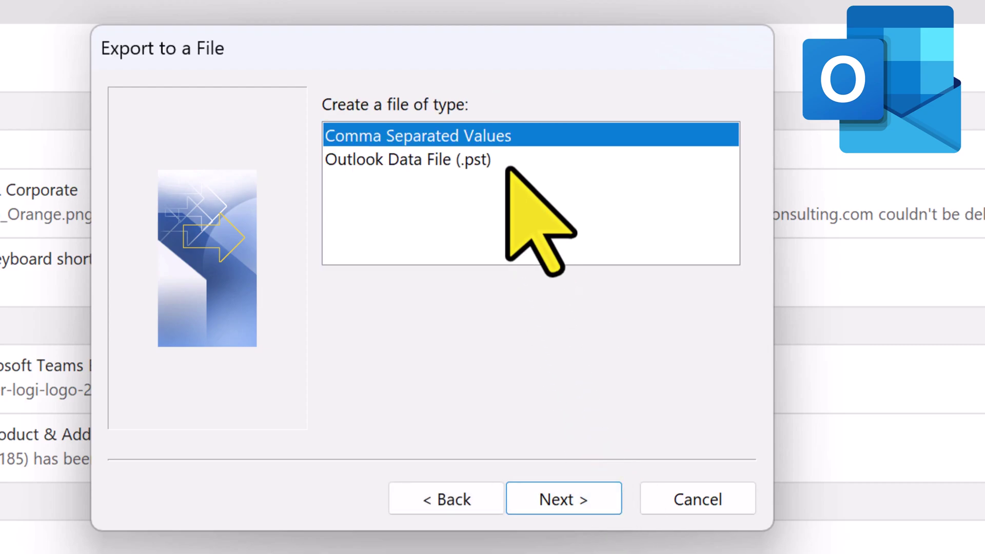
{"action": "left_click", "coordinate": [507, 166]}
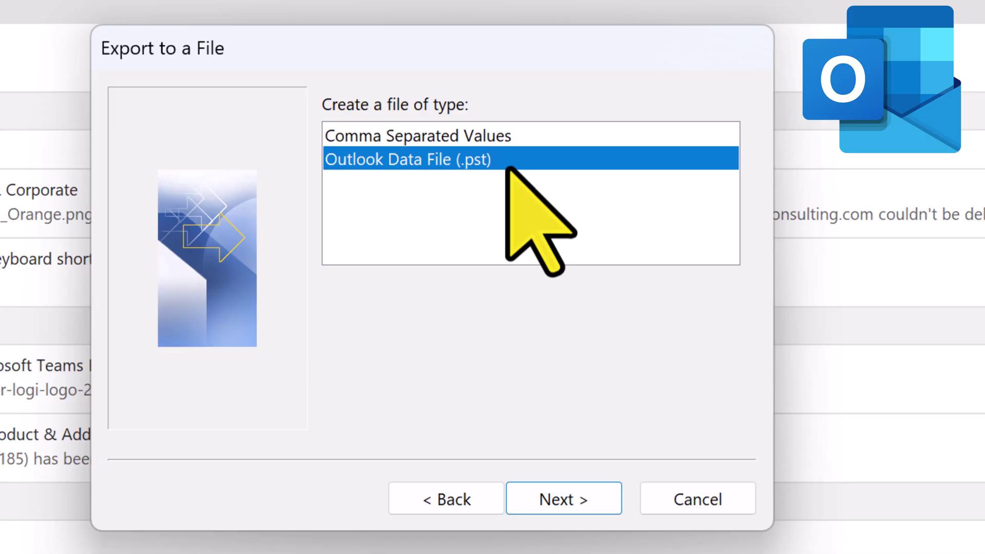
{"action": "left_click", "coordinate": [606, 499]}
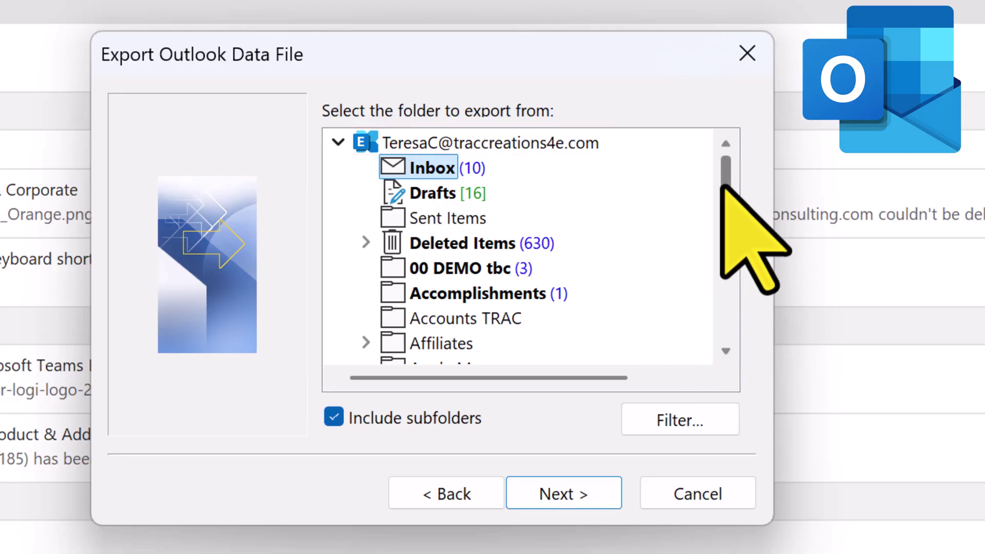
Choose the Socia Media Reports folder with its subfolders for export, and review the message filter options without applying any.
{"action": "left_click_drag", "start_coordinate": [725, 176], "coordinate": [726, 278]}
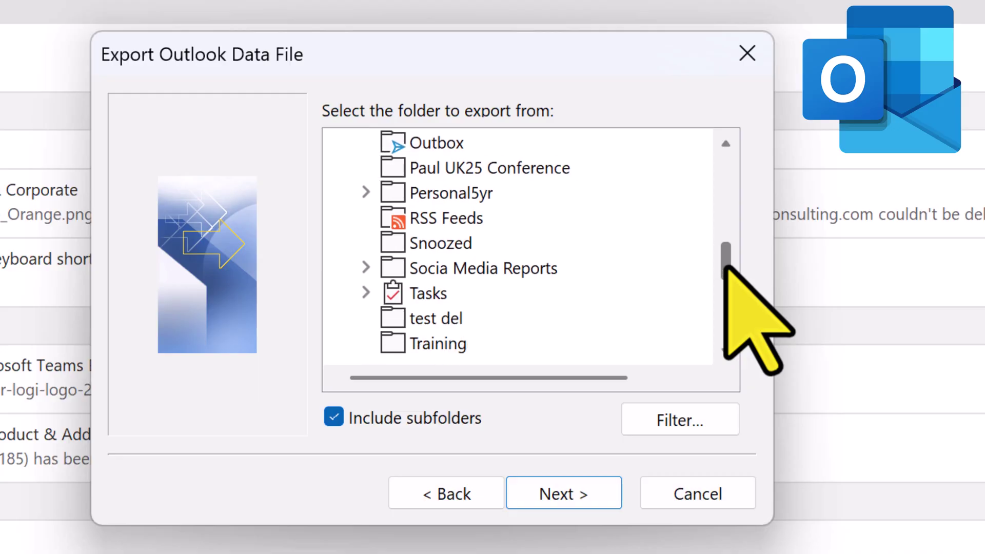
{"action": "left_click", "coordinate": [527, 272]}
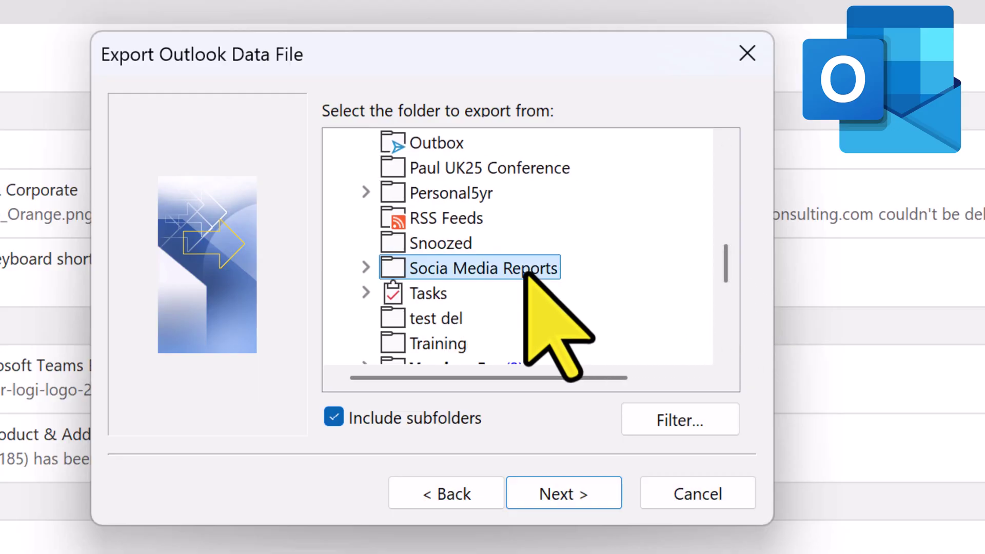
{"action": "left_click", "coordinate": [366, 269]}
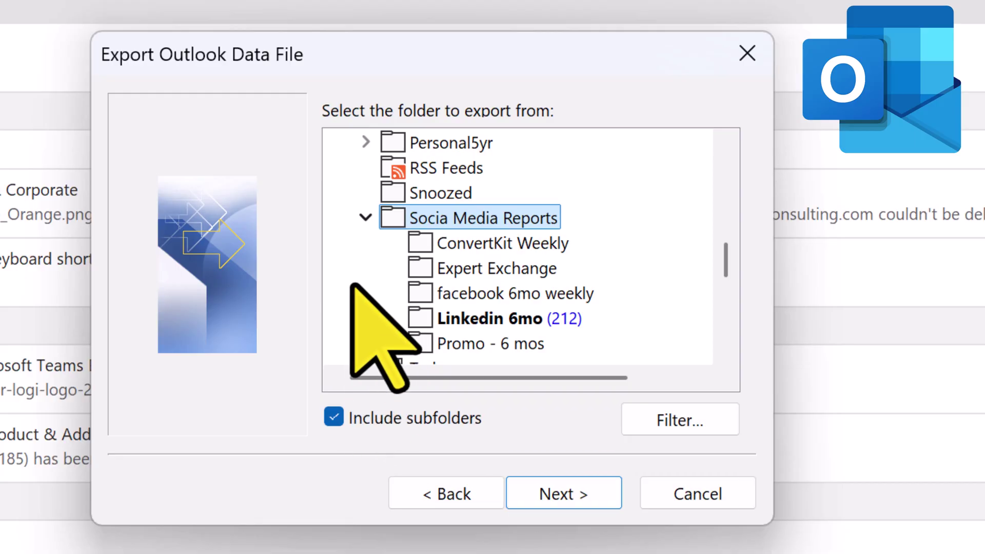
{"action": "left_click", "coordinate": [365, 217]}
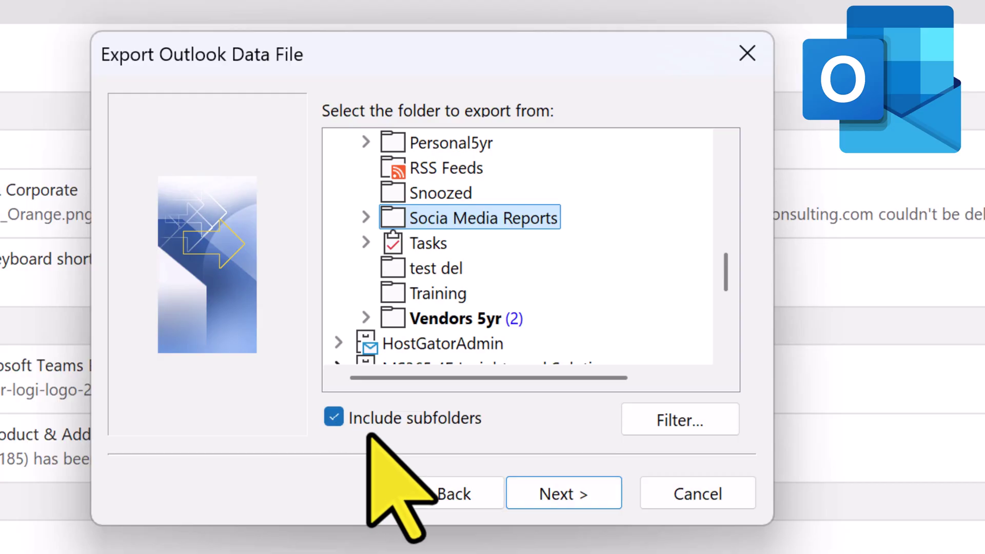
{"action": "left_click", "coordinate": [708, 418]}
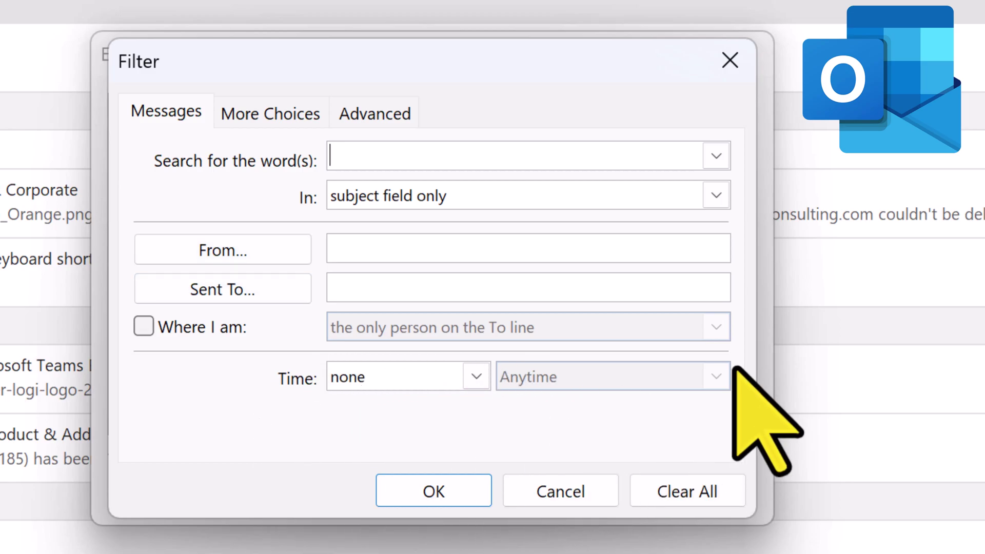
{"action": "left_click", "coordinate": [298, 118]}
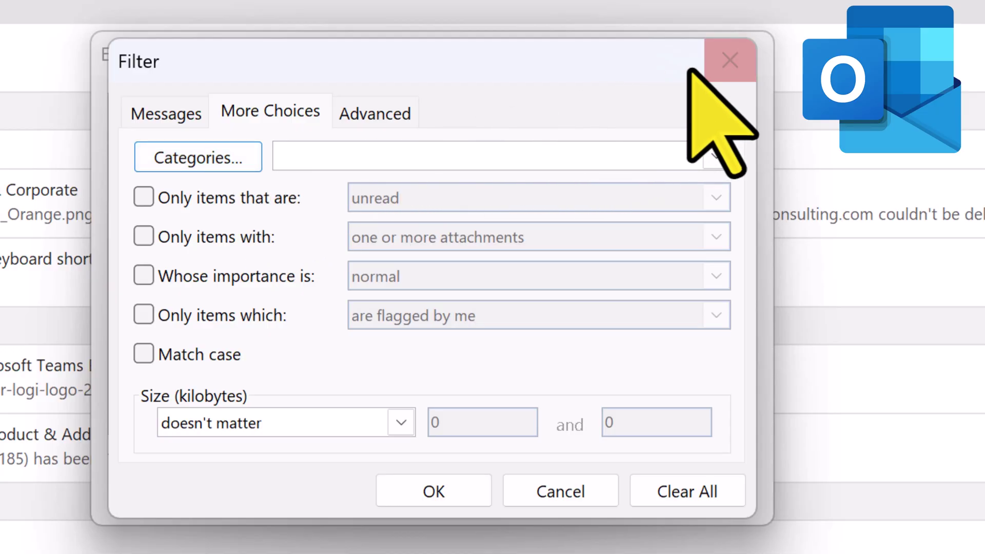
{"action": "left_click", "coordinate": [729, 58]}
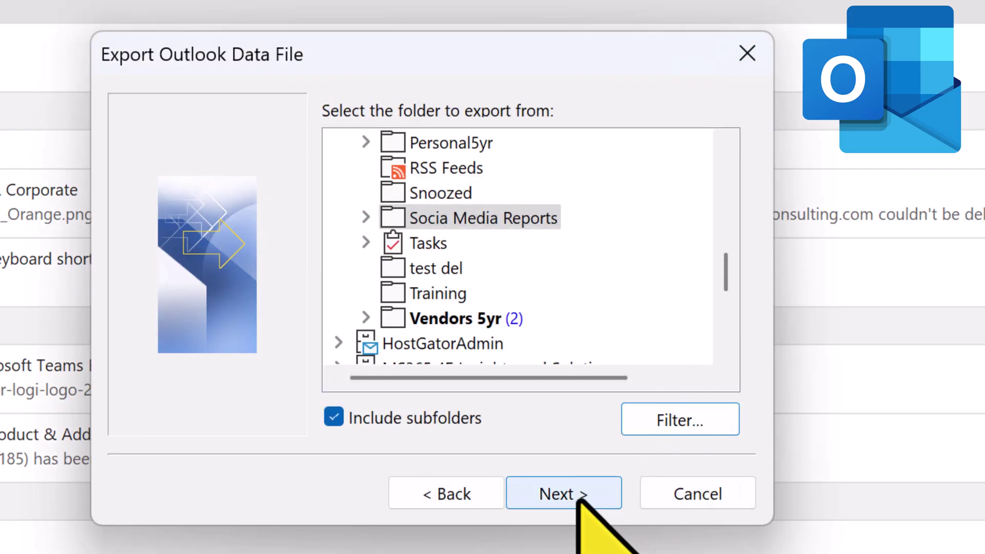
Export to Social Media Back.pst in Documents with duplicate items not exported and no password.
{"action": "left_click", "coordinate": [566, 495]}
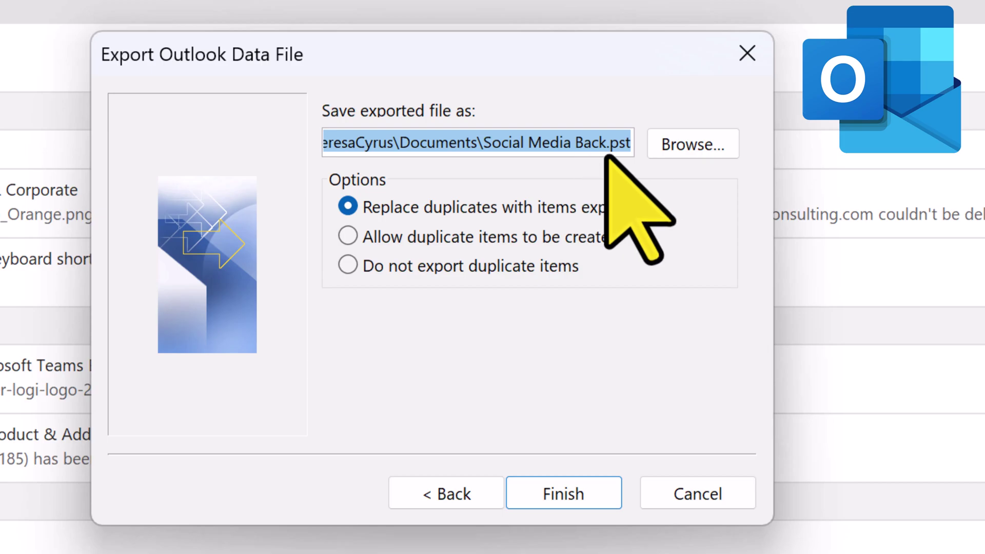
{"action": "left_click", "coordinate": [595, 271]}
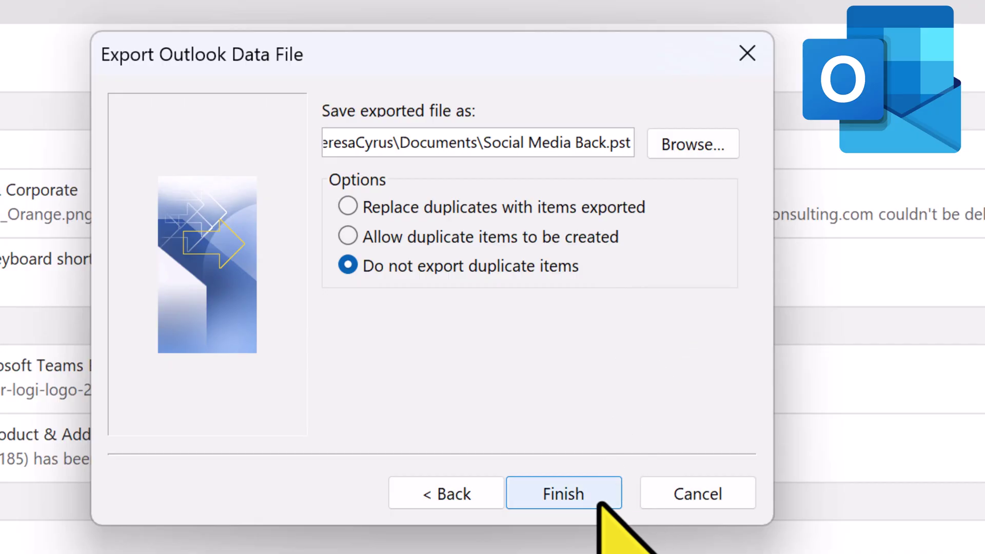
{"action": "left_click", "coordinate": [579, 490]}
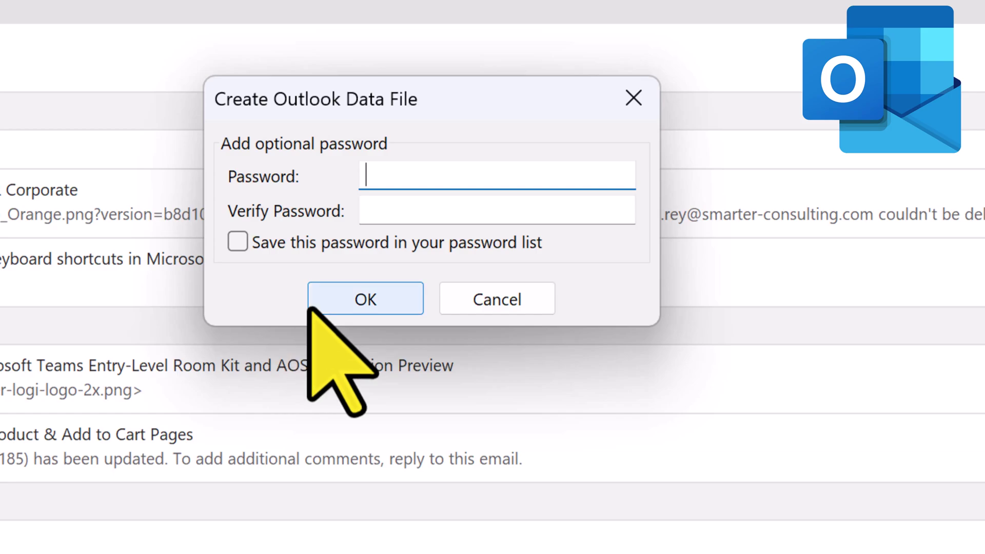
{"action": "key", "text": "Return"}
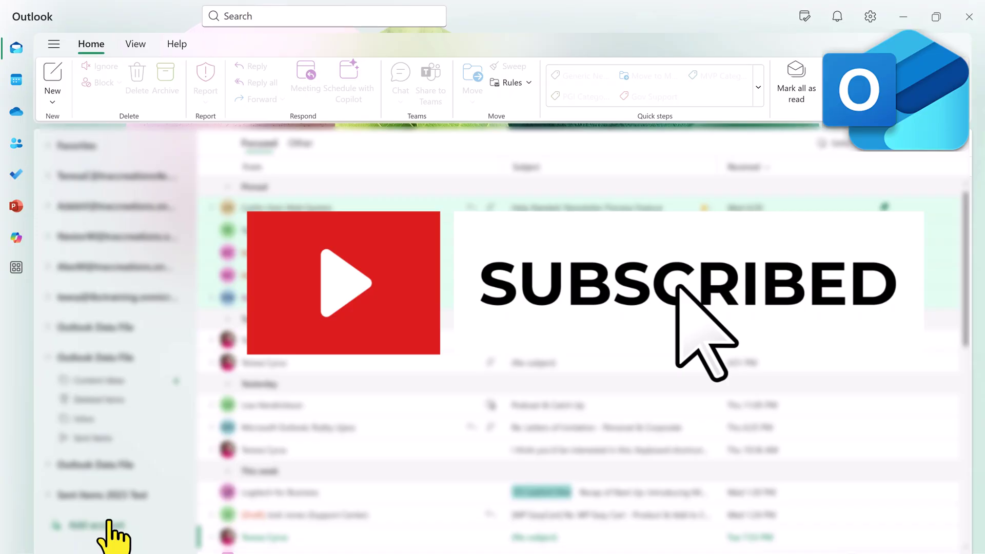
Switch to the new Outlook and add Social Media Back.pst as an Outlook data file in the Files settings.
{"action": "left_click", "coordinate": [136, 44]}
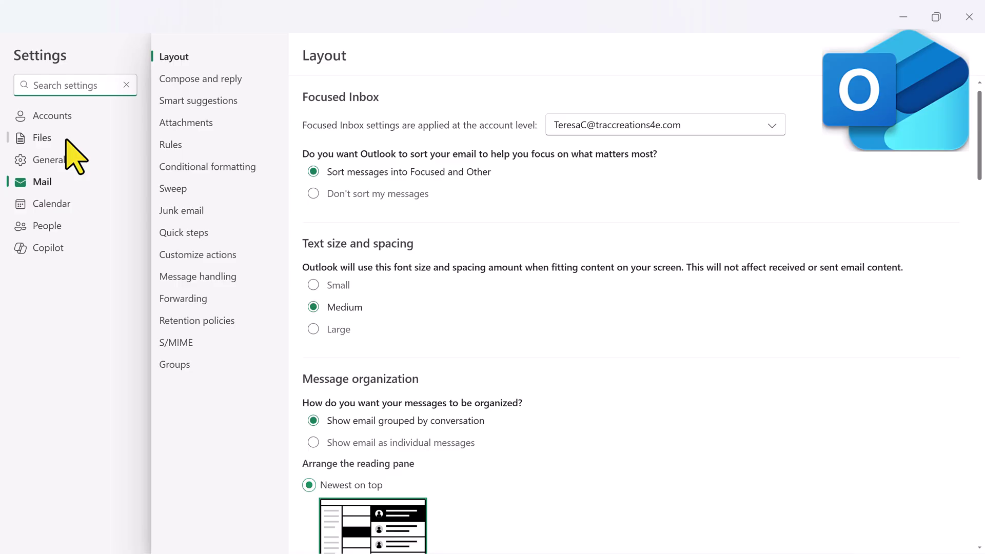
{"action": "left_click", "coordinate": [67, 140]}
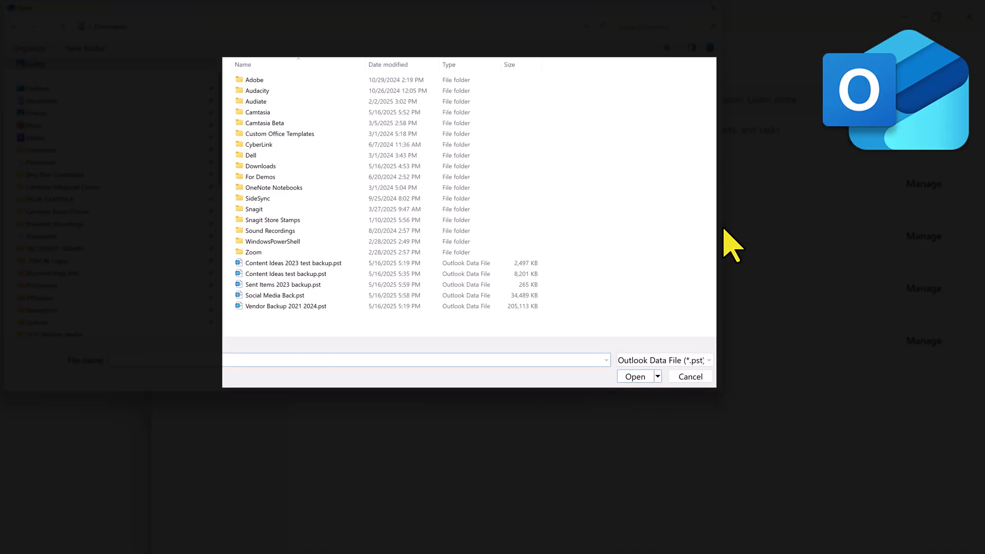
{"action": "left_click", "coordinate": [260, 296]}
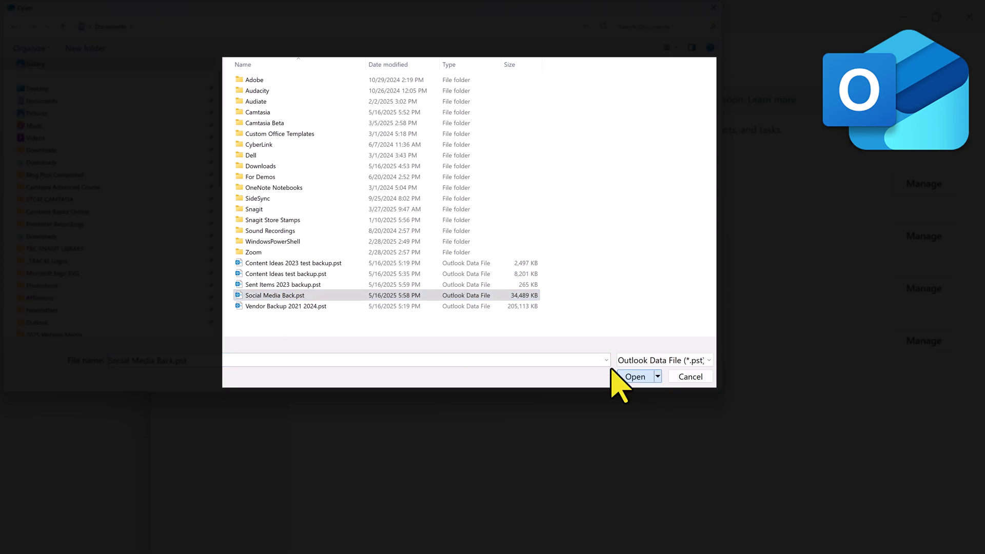
{"action": "left_click", "coordinate": [649, 377]}
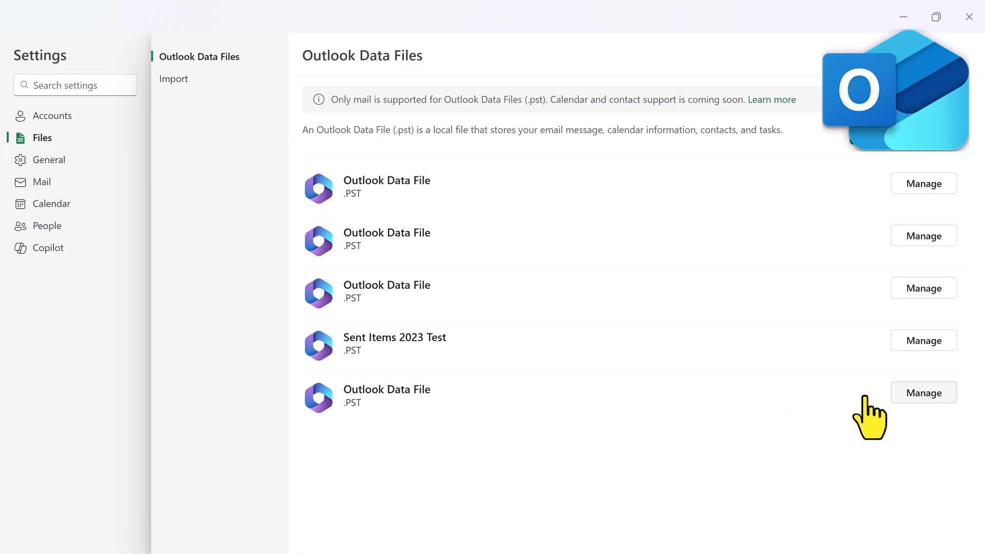
Check the file path of the last Outlook Data File in the list, and close the settings.
{"action": "left_click", "coordinate": [926, 398]}
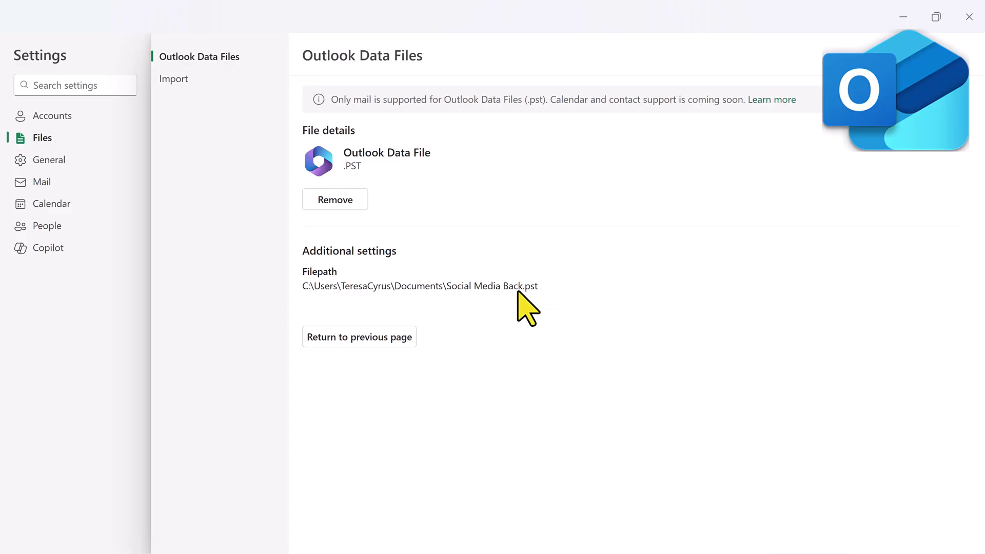
{"action": "left_click", "coordinate": [394, 337]}
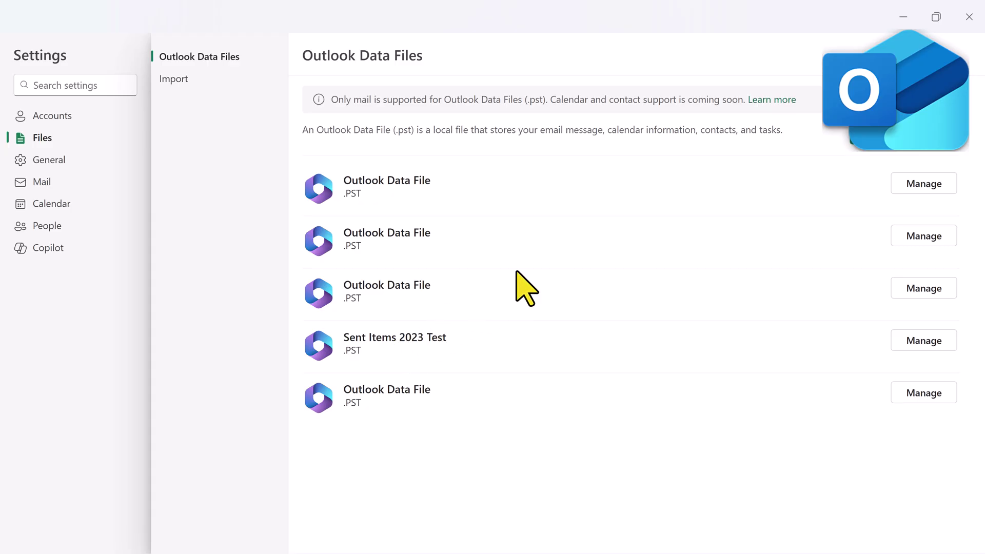
{"action": "left_click", "coordinate": [970, 17]}
Expand the newly added Outlook Data File in the folder list and collapse the one containing Content Ideas.
{"action": "left_click", "coordinate": [47, 500]}
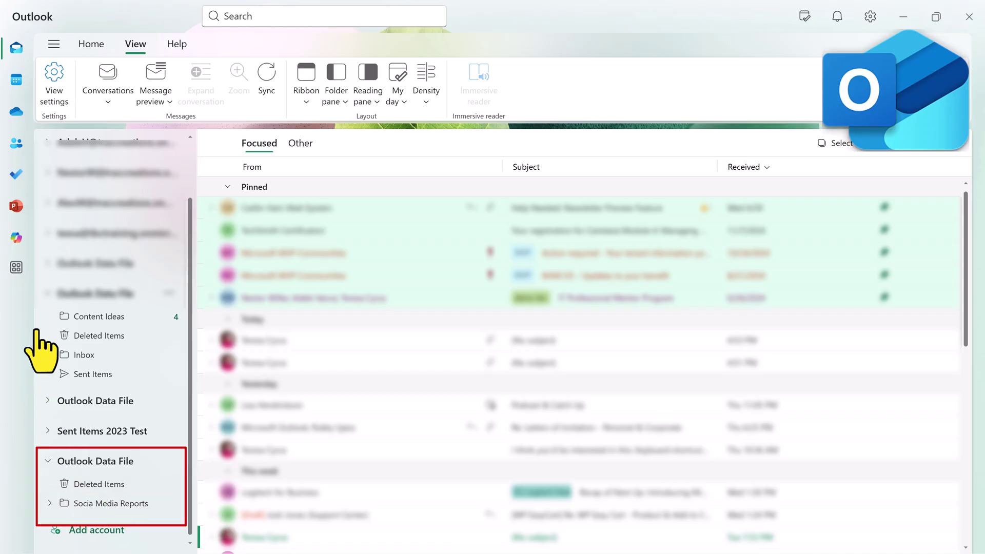
{"action": "left_click", "coordinate": [46, 295]}
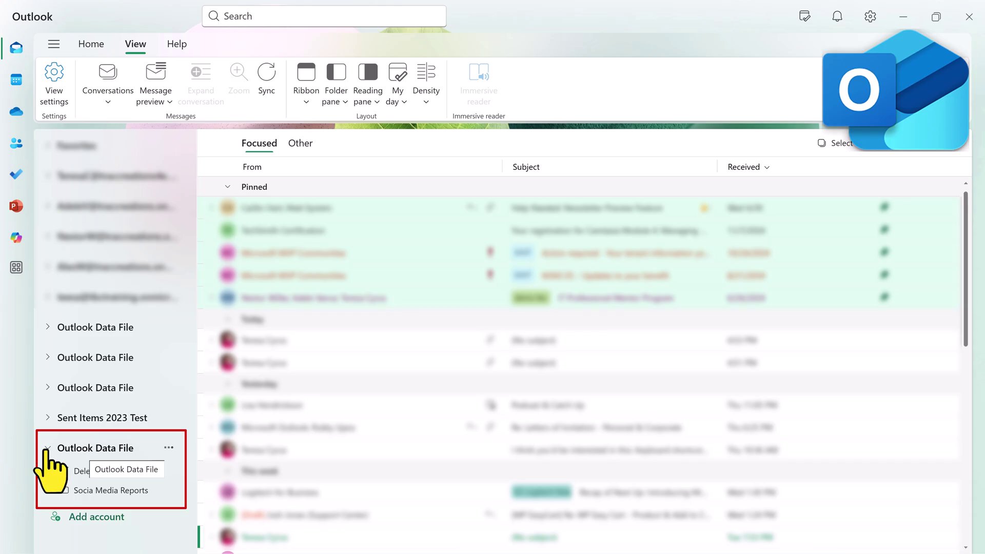
Manage the Outlook Data File containing Socia Media Reports and remove Social Media Back.pst from the new Outlook.
{"action": "left_click", "coordinate": [168, 448]}
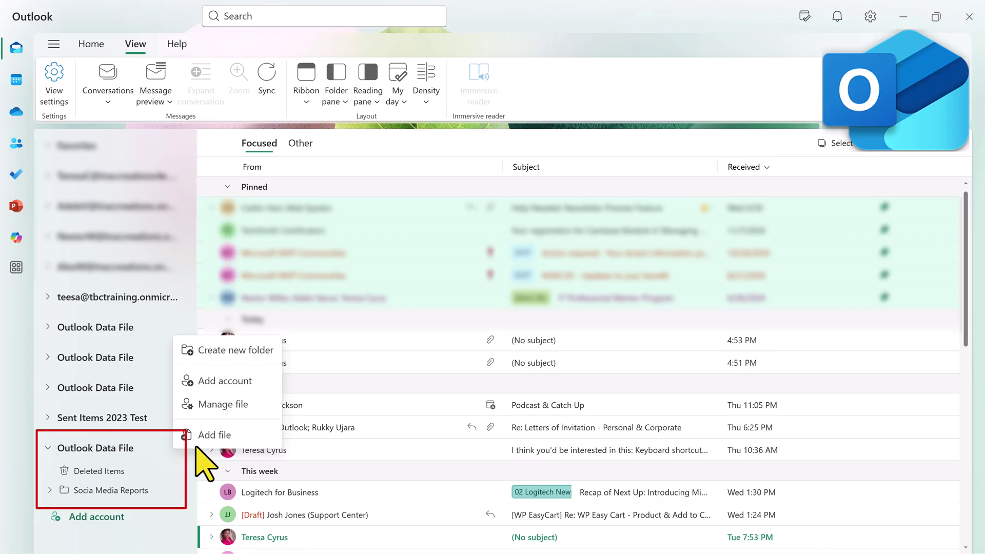
{"action": "left_click", "coordinate": [241, 406]}
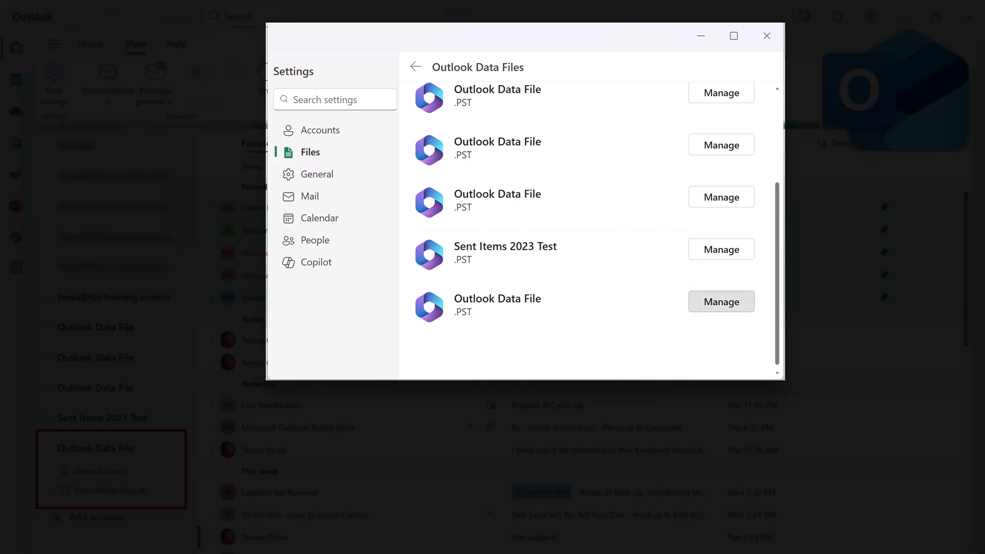
{"action": "left_click", "coordinate": [722, 302]}
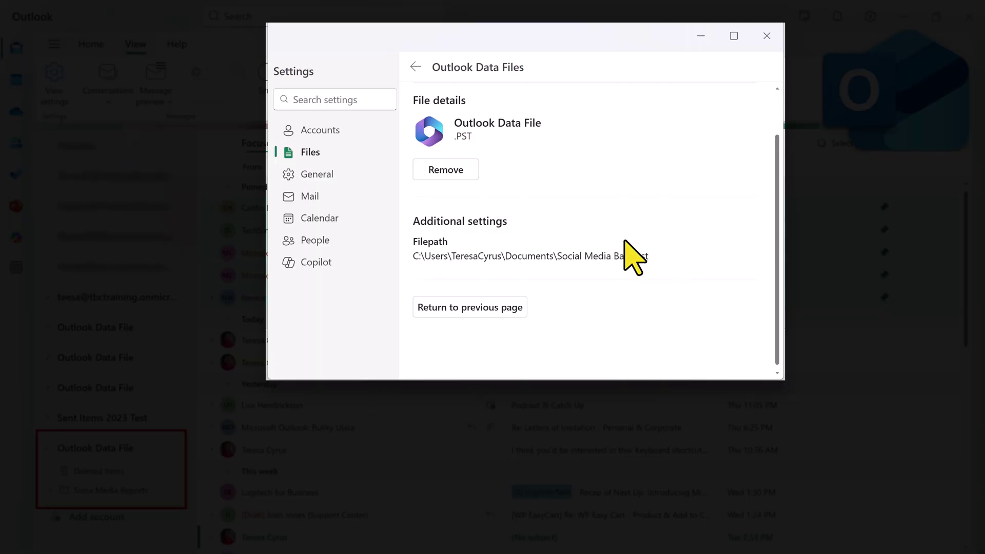
{"action": "left_click", "coordinate": [461, 172]}
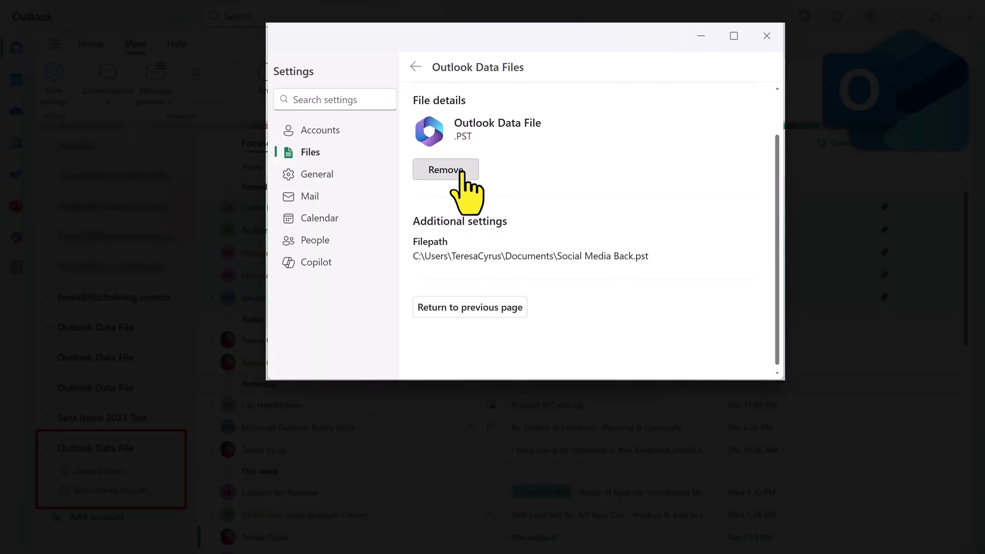
{"action": "left_click", "coordinate": [584, 232]}
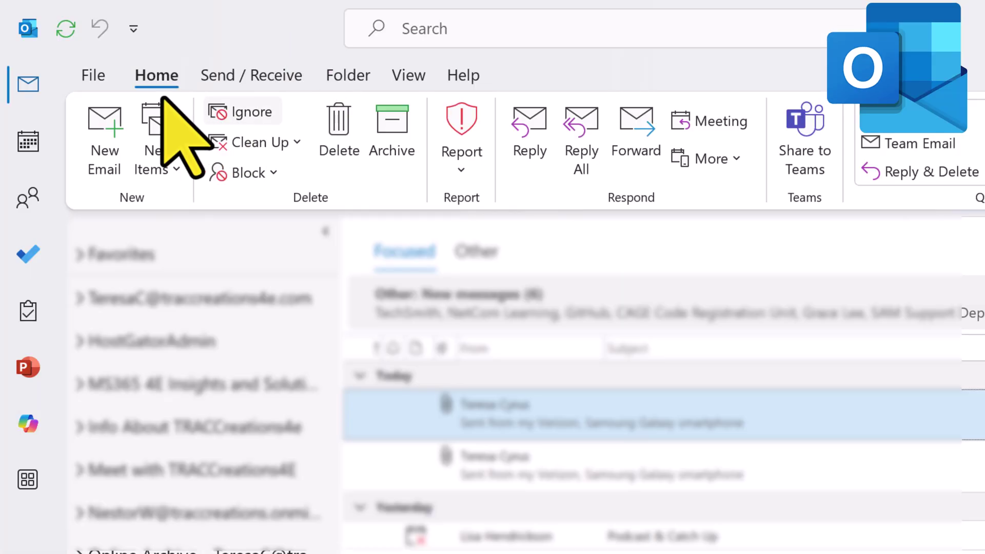
Switch to classic Outlook and add Social Media Back.pst from the Documents folder as a data file in the account settings.
{"action": "left_click", "coordinate": [92, 76]}
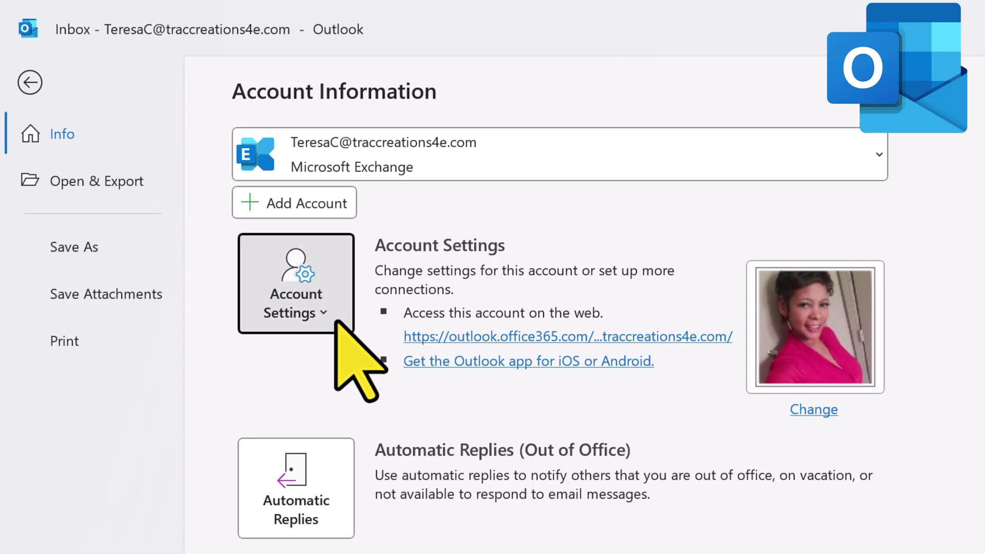
{"action": "left_click", "coordinate": [283, 318]}
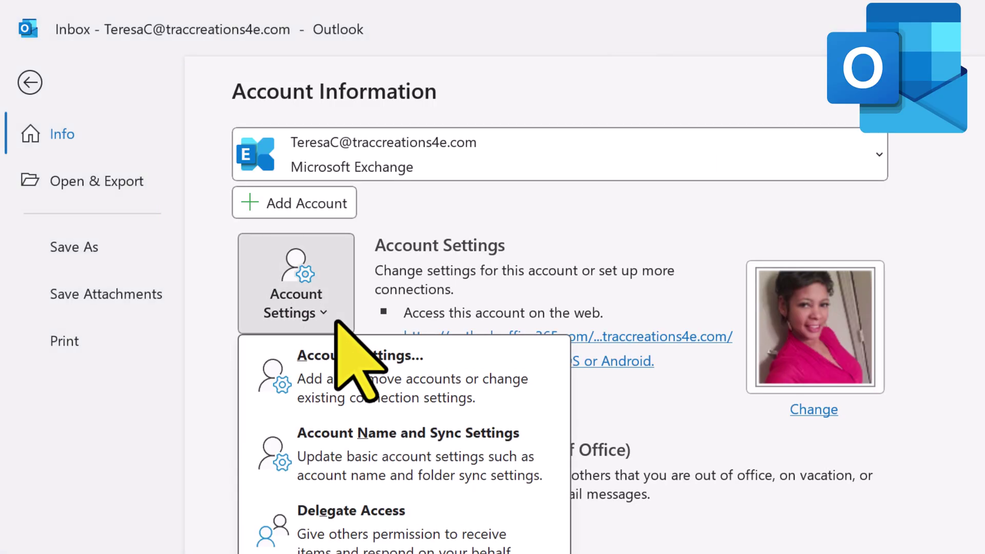
{"action": "left_click", "coordinate": [471, 366]}
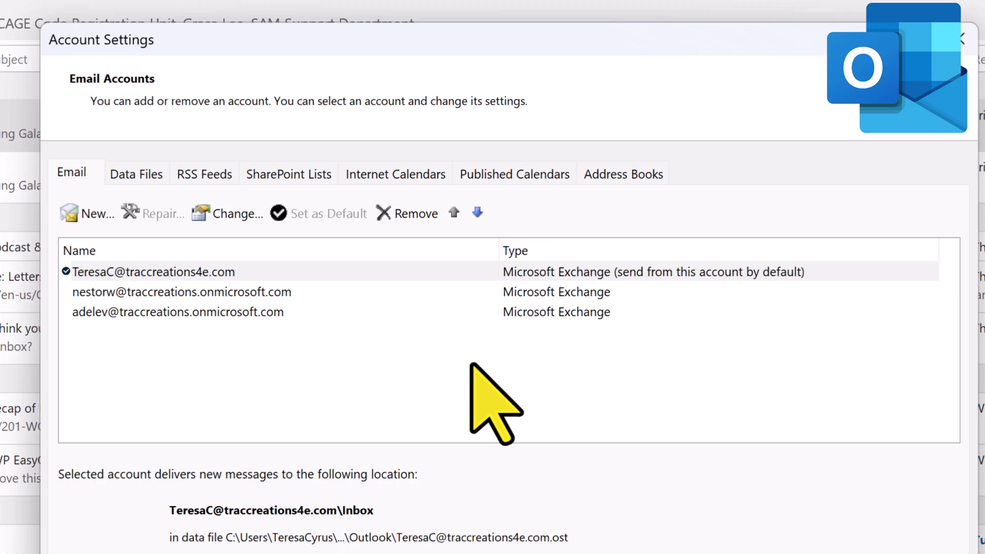
{"action": "left_click", "coordinate": [165, 180]}
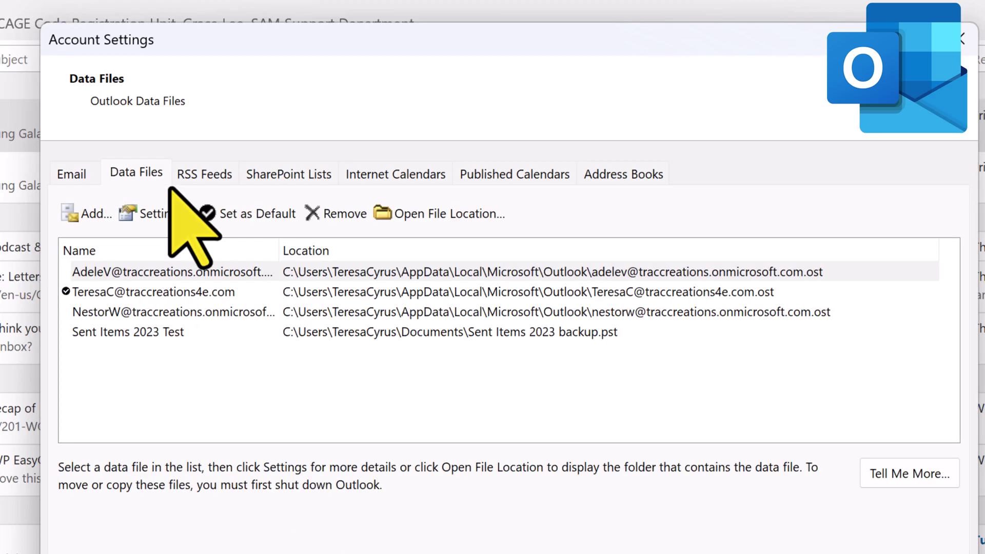
{"action": "left_click", "coordinate": [105, 218]}
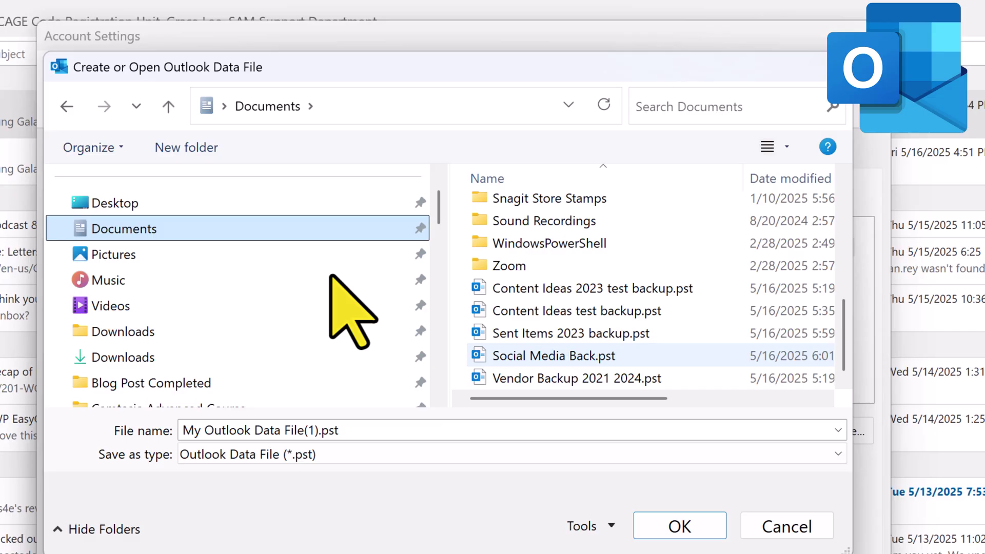
{"action": "left_click", "coordinate": [554, 359]}
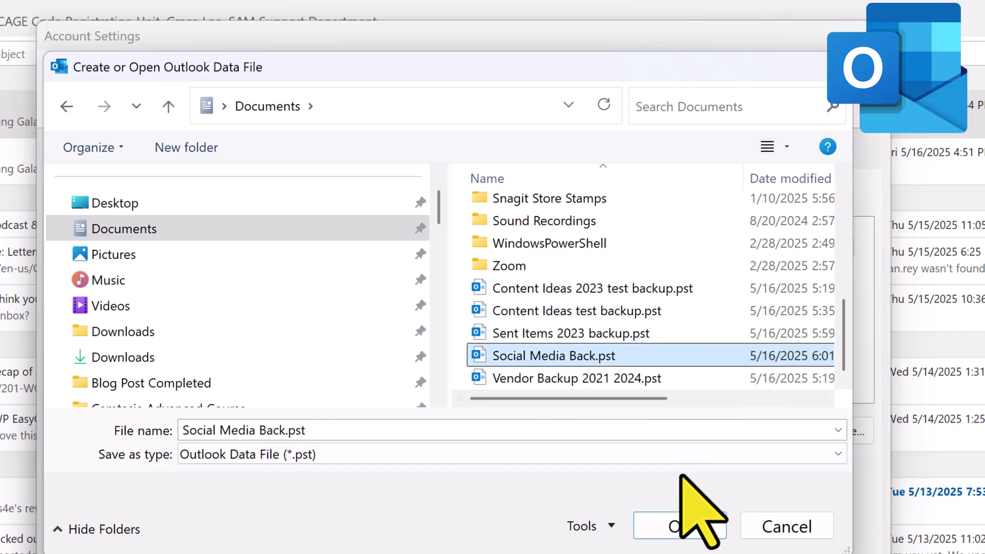
{"action": "left_click", "coordinate": [687, 526]}
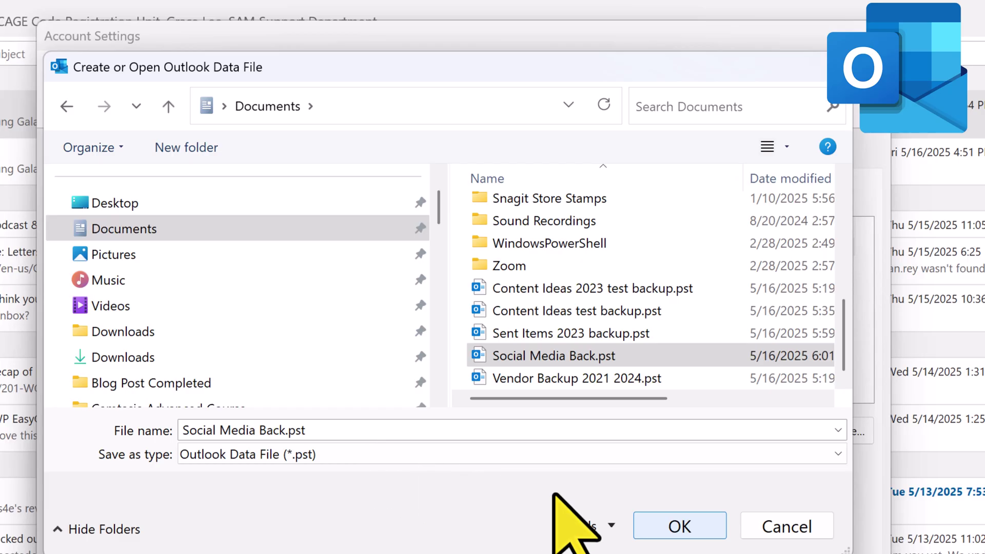
{"action": "left_click", "coordinate": [677, 528]}
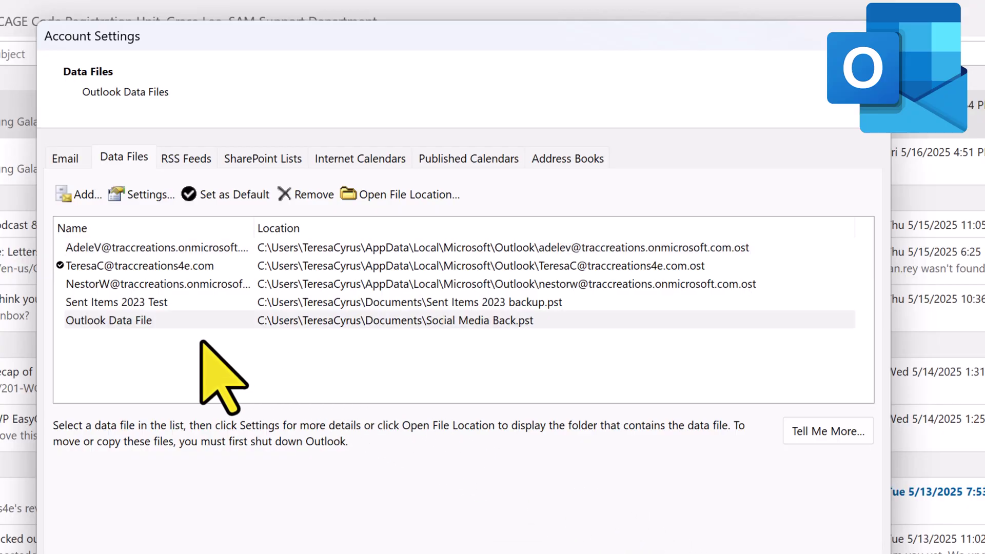
Rename the data file stored in Social Media Back.pst as Social Media Backup and apply the change.
{"action": "double_click", "coordinate": [163, 322]}
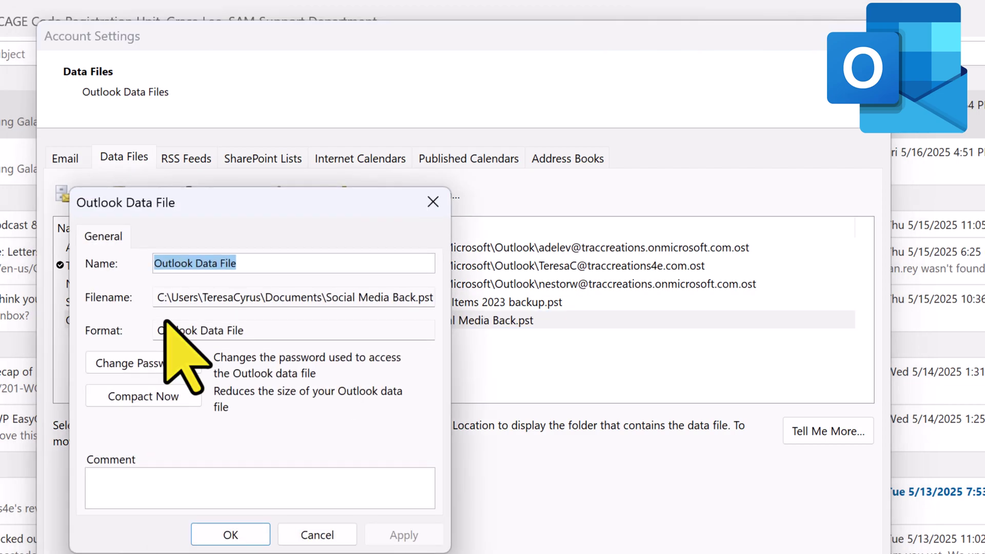
{"action": "type", "text": "Social Media Backup"}
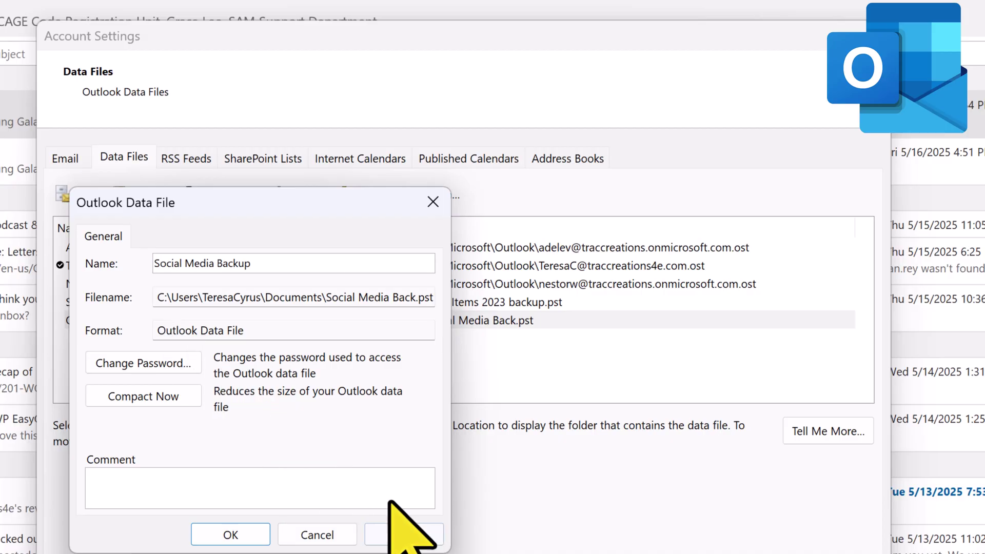
{"action": "left_click", "coordinate": [433, 534]}
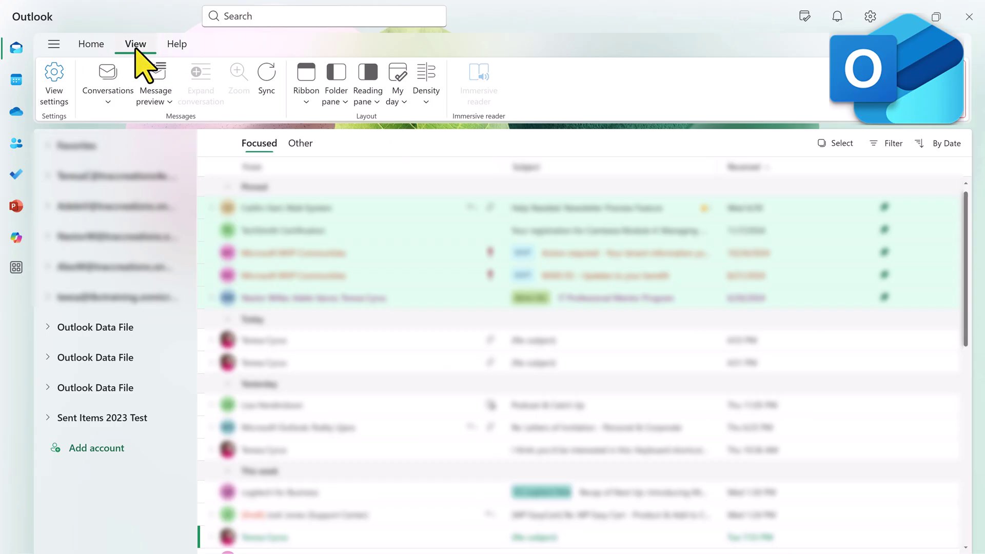
Switch to the new Outlook, add Social Media Back.pst as an Outlook data file in the Files settings, and close the settings.
{"action": "left_click", "coordinate": [55, 102]}
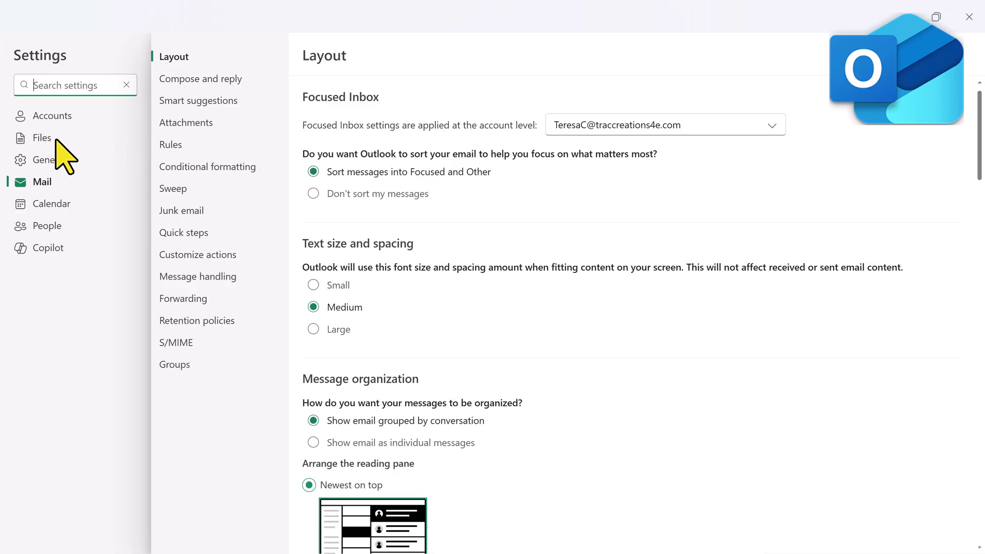
{"action": "left_click", "coordinate": [57, 140]}
{"action": "left_click", "coordinate": [867, 134]}
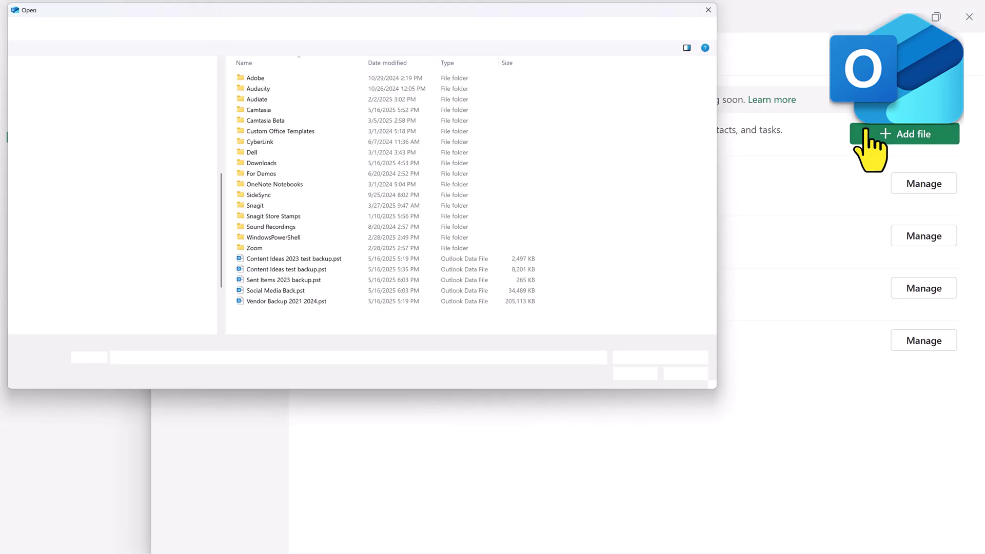
{"action": "left_click", "coordinate": [273, 296]}
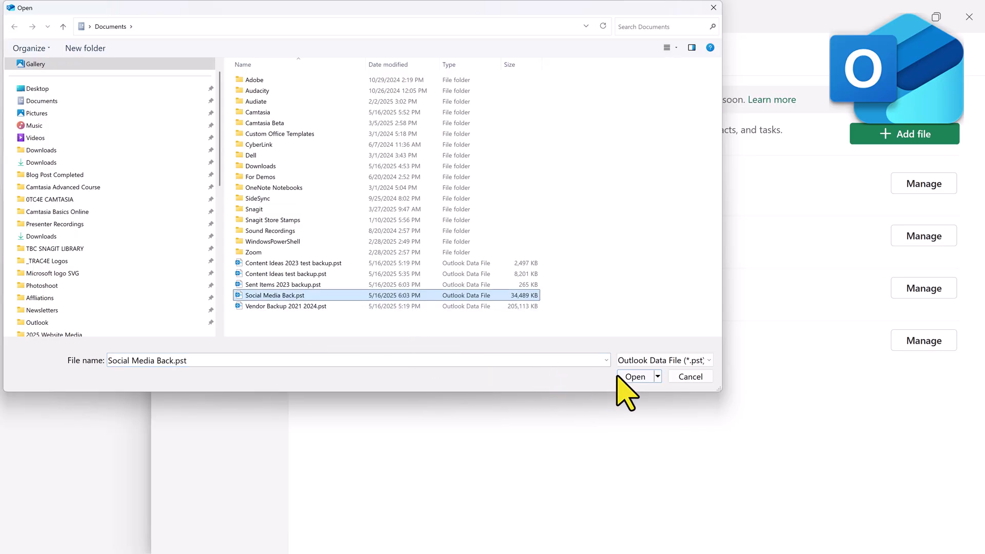
{"action": "left_click", "coordinate": [634, 377]}
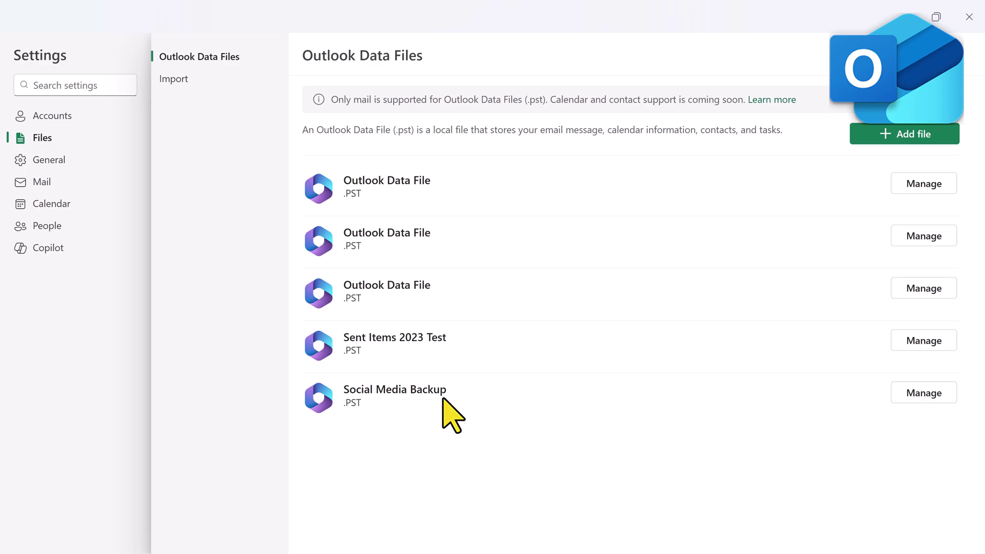
{"action": "left_click", "coordinate": [959, 21]}
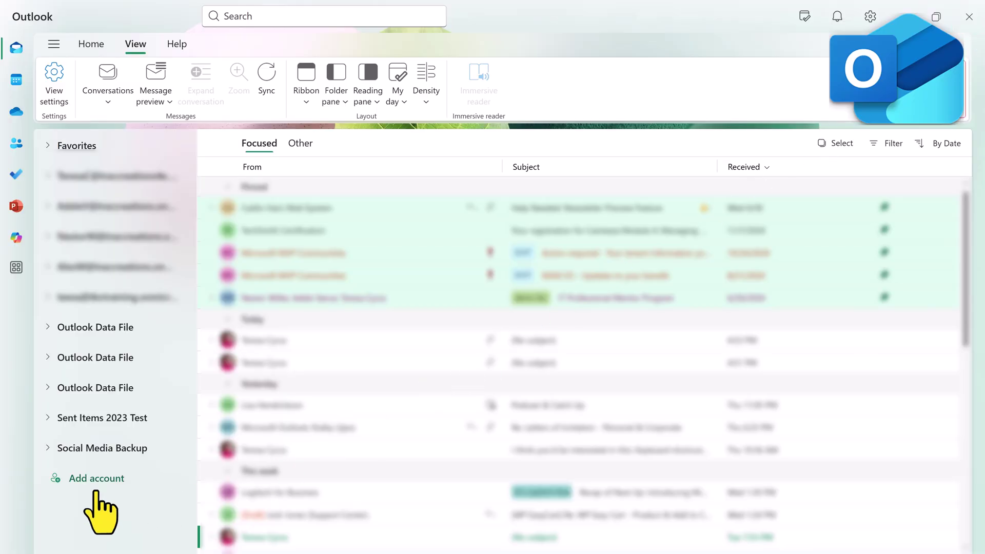